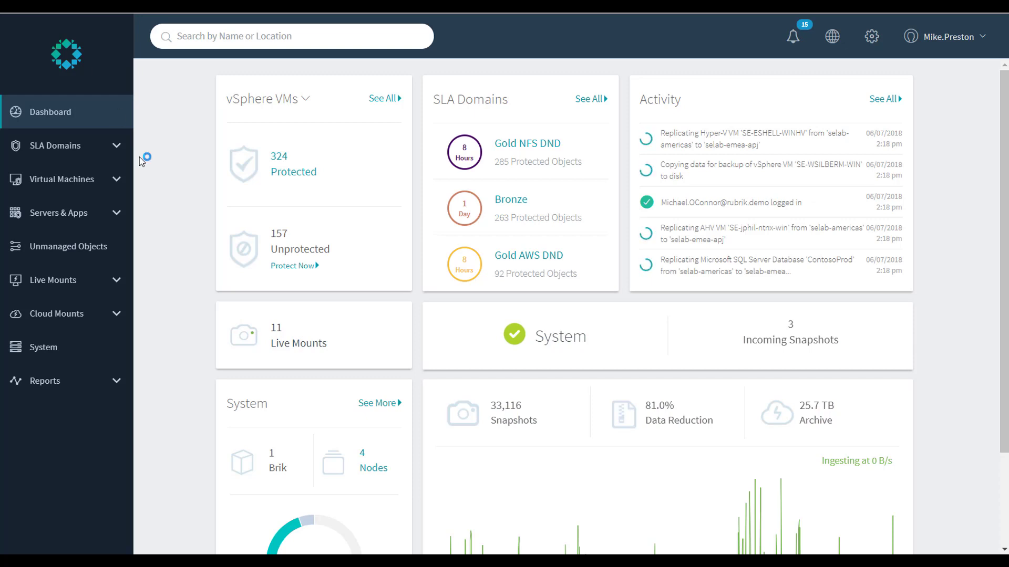
# Open the SQL Server DBs host list and search it for 'mp'.
pyautogui.click(114, 213)
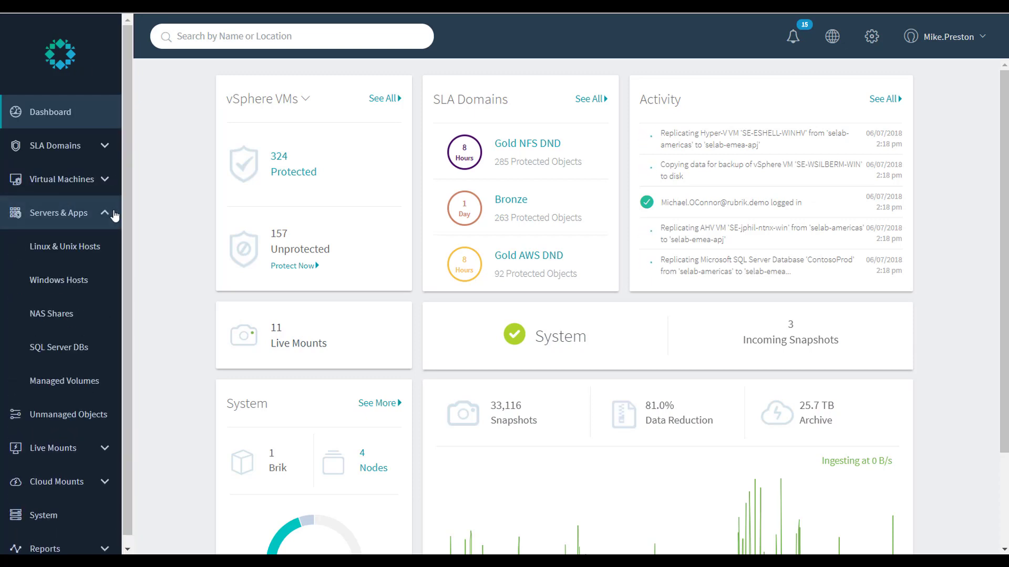
pyautogui.click(71, 358)
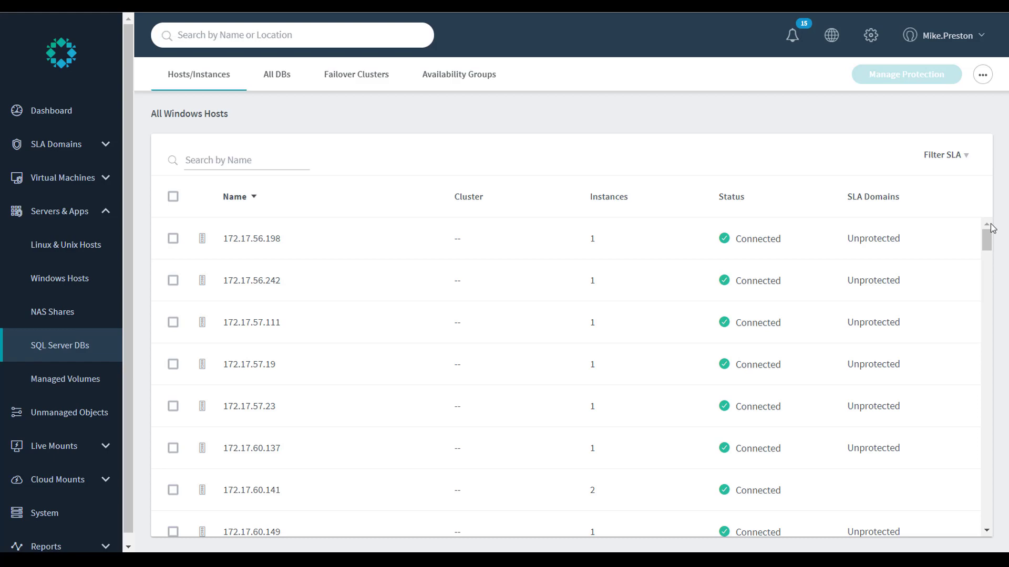
pyautogui.moveTo(986, 235)
pyautogui.mouseDown()
pyautogui.moveTo(986, 351)
pyautogui.moveTo(989, 228)
pyautogui.mouseUp()
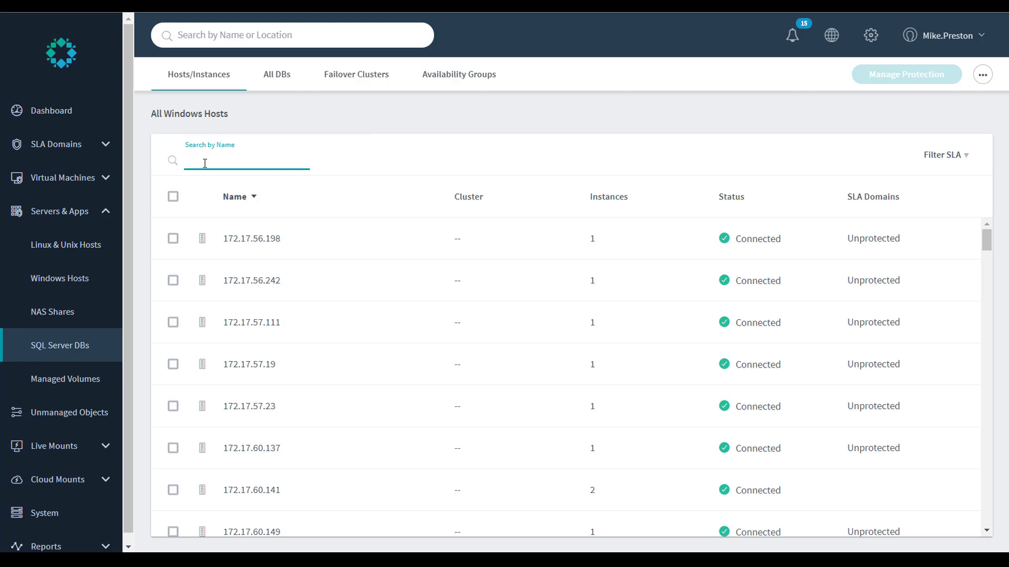
pyautogui.write('mp')
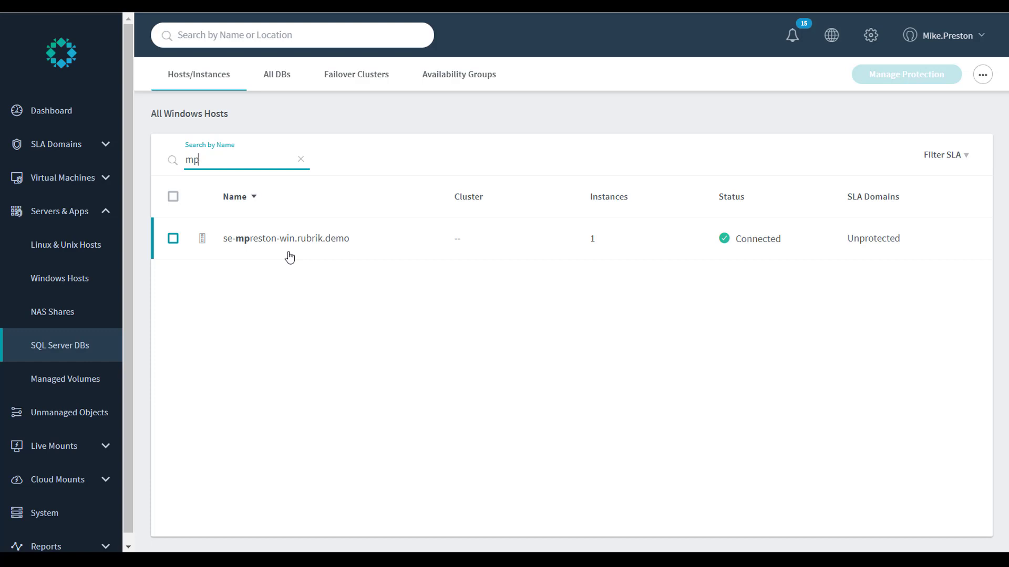
# Open the matching host's MSSQLSERVER instance and its AdventureWorks2012 database.
pyautogui.click(270, 240)
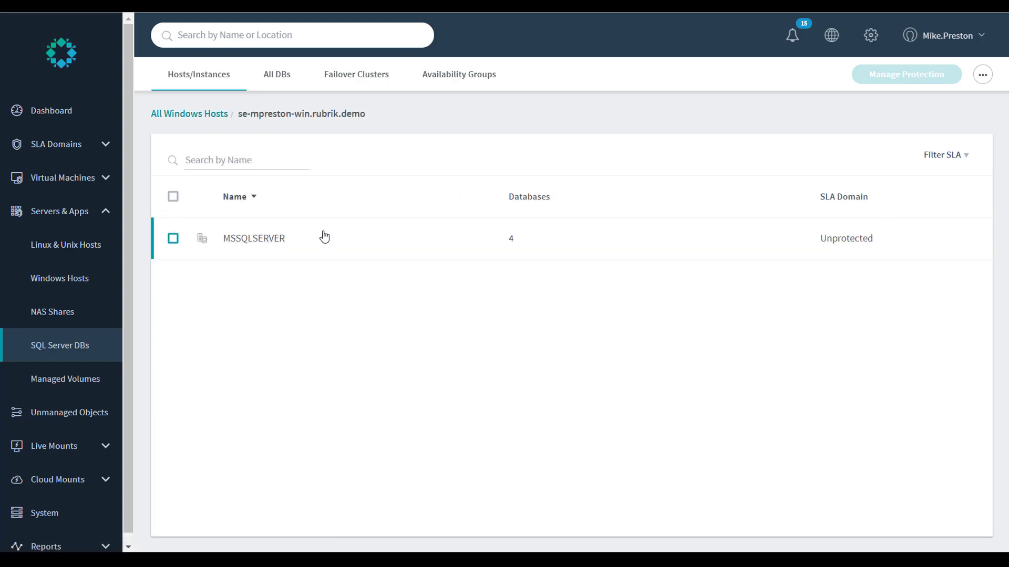
pyautogui.click(253, 239)
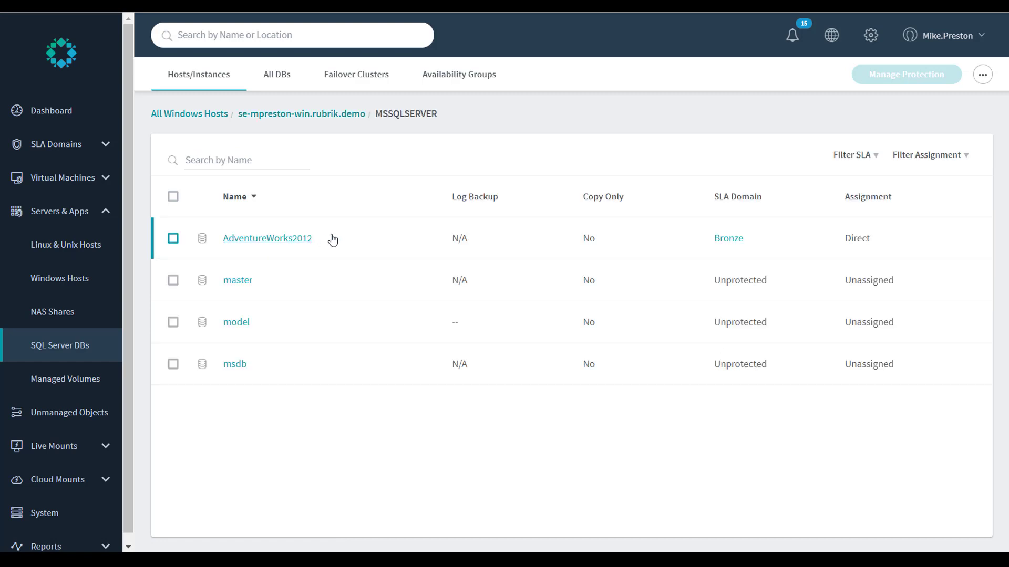
pyautogui.click(280, 241)
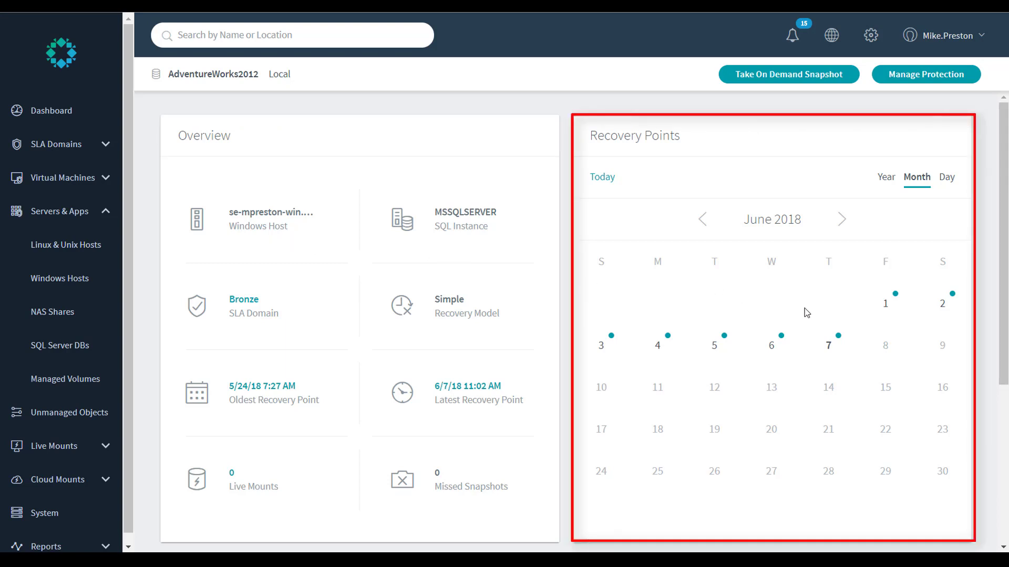
# Pick the June 6, 2018 recovery point and choose to mount it.
pyautogui.click(780, 346)
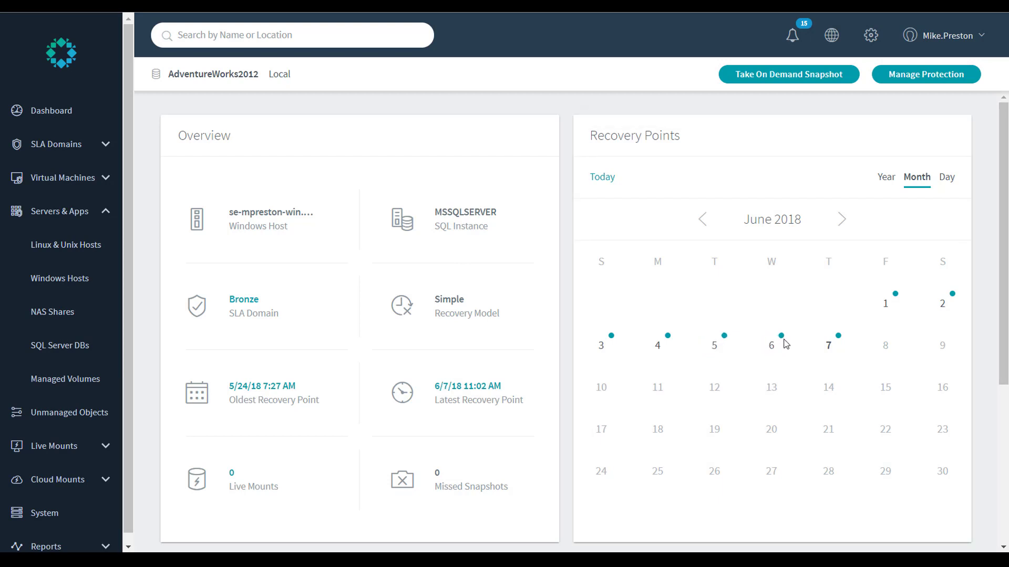
pyautogui.click(772, 345)
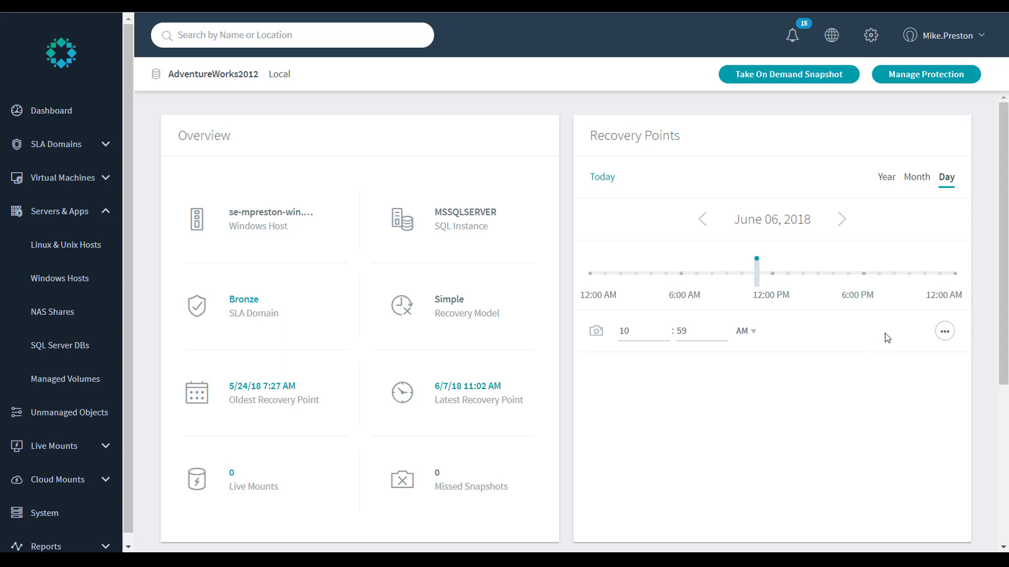
pyautogui.click(945, 332)
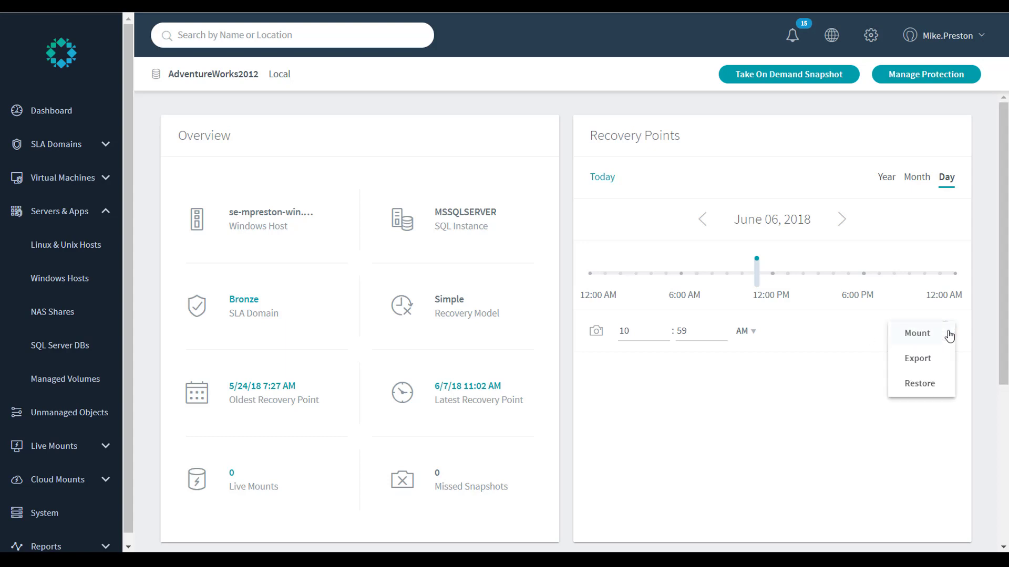
pyautogui.click(927, 339)
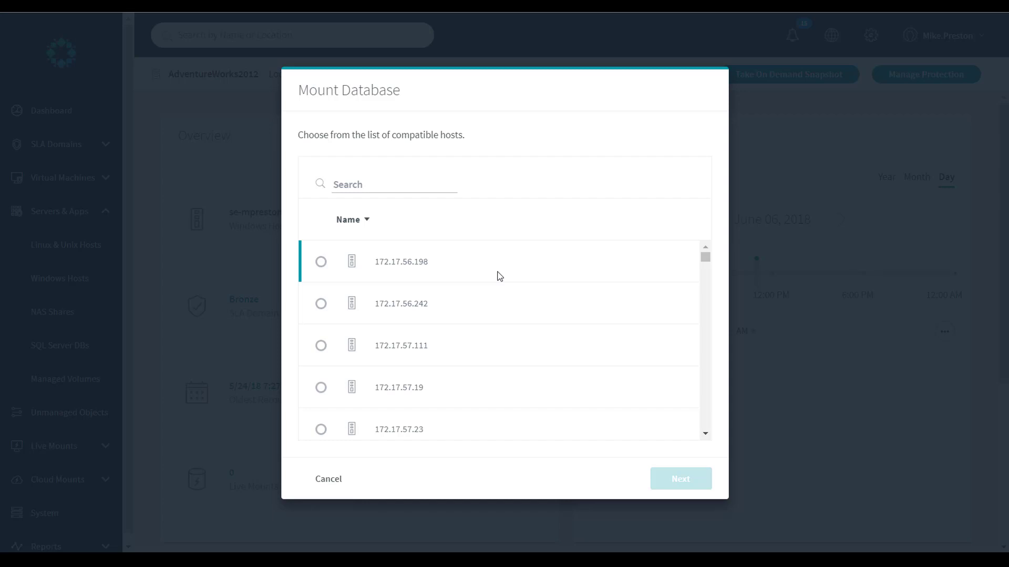
# Search the compatible hosts for 'mp', select the matching host, and continue.
pyautogui.click(369, 187)
pyautogui.write('mp')
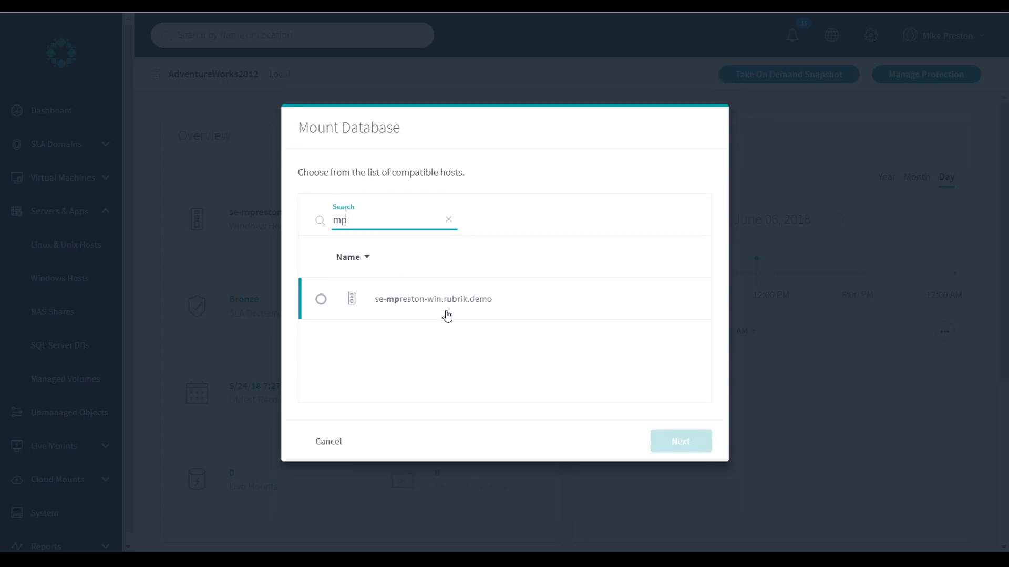
pyautogui.click(447, 314)
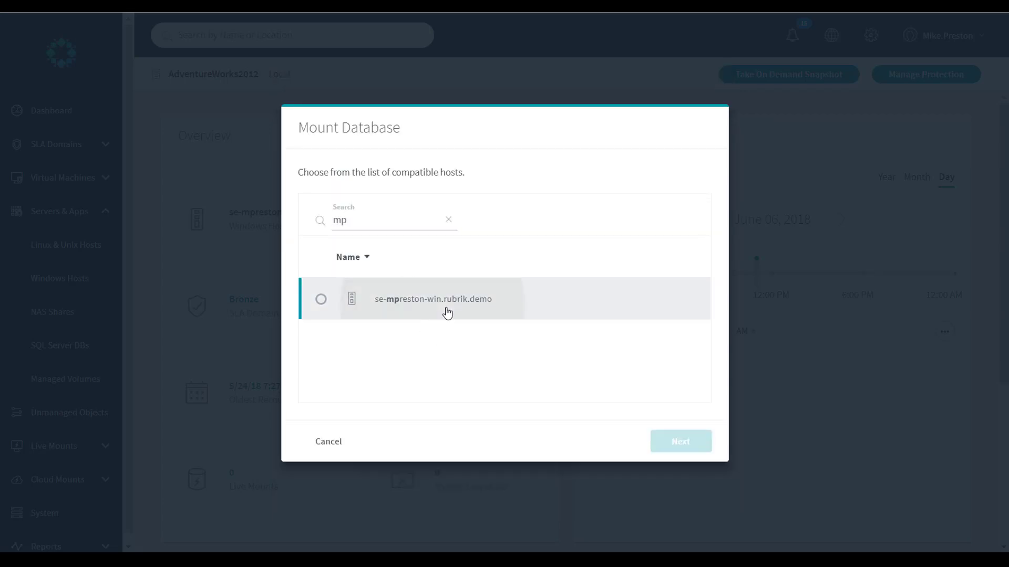
pyautogui.click(686, 451)
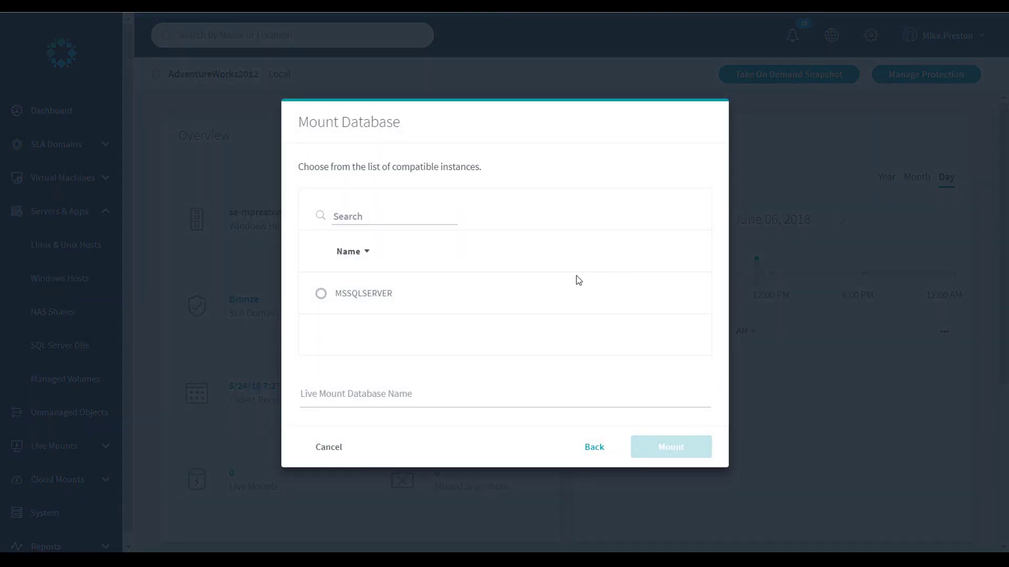
# Mount the database on the MSSQLSERVER instance as AdventureWorks2012_LiveMount and check the recovery event.
pyautogui.click(362, 294)
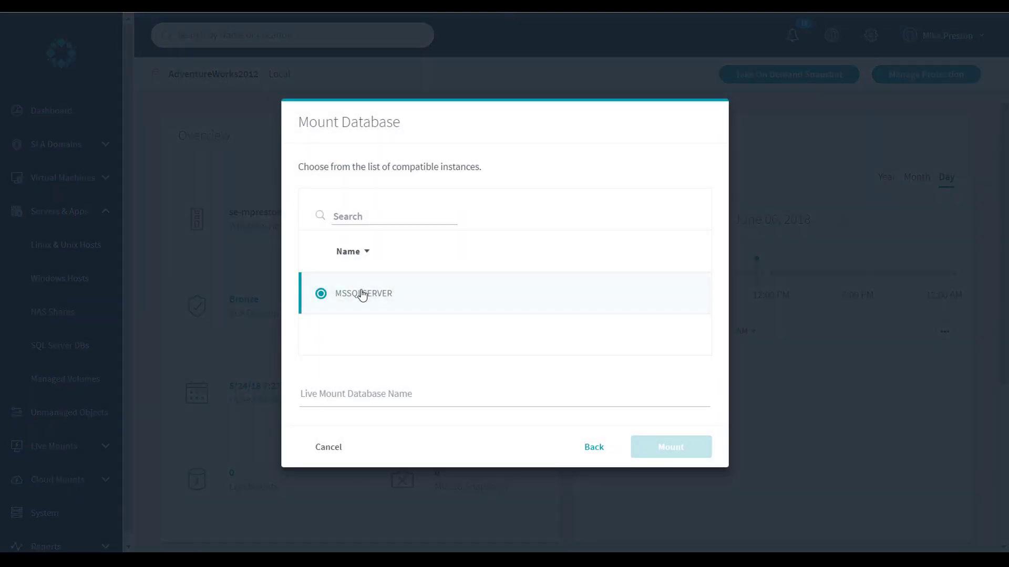
pyautogui.click(367, 393)
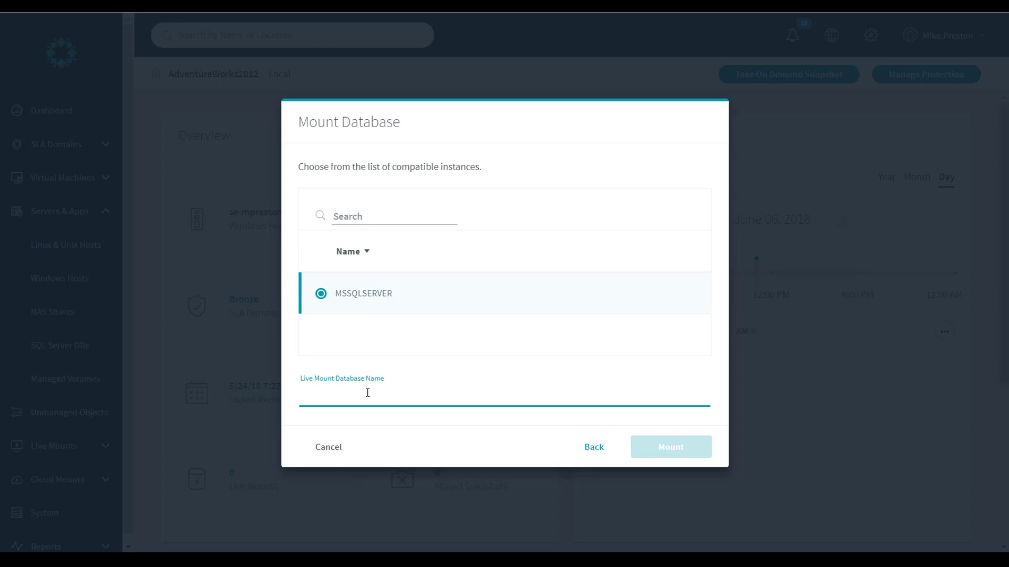
pyautogui.write('Adventures')
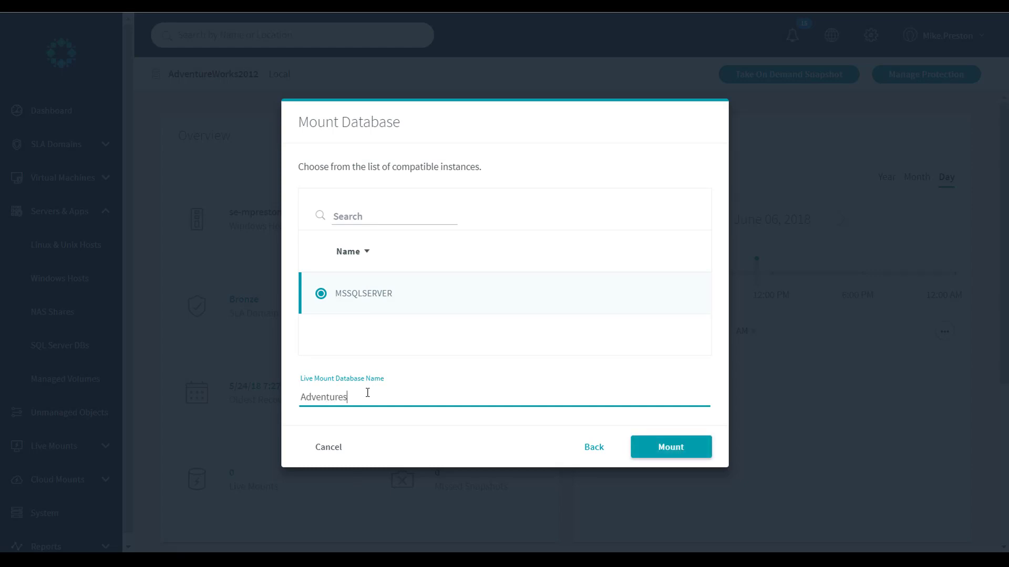
pyautogui.press('BackSpace')
pyautogui.write('Works2012_LiveMount')
pyautogui.click(693, 453)
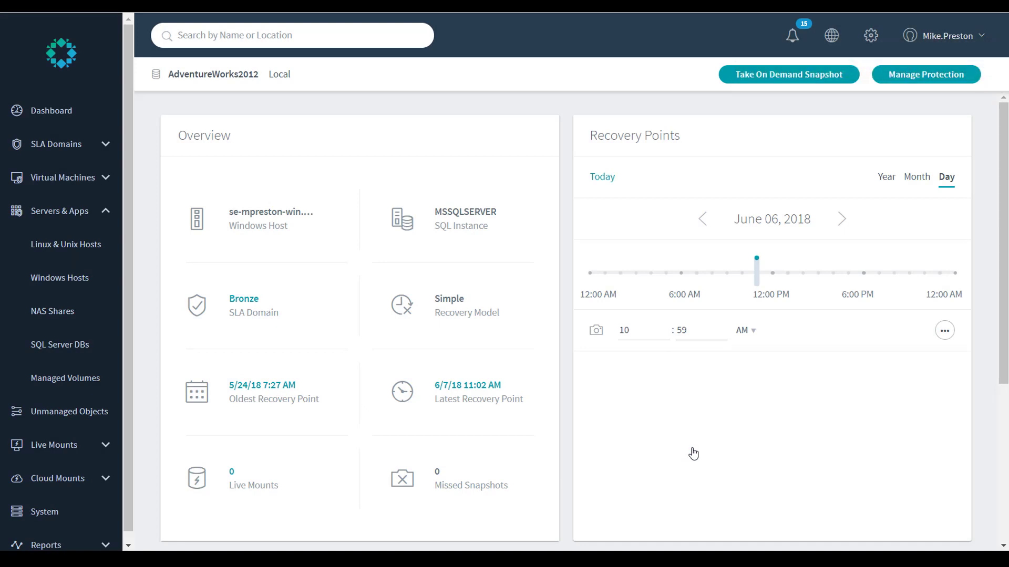
pyautogui.moveTo(1002, 268); pyautogui.dragTo(1007, 441)
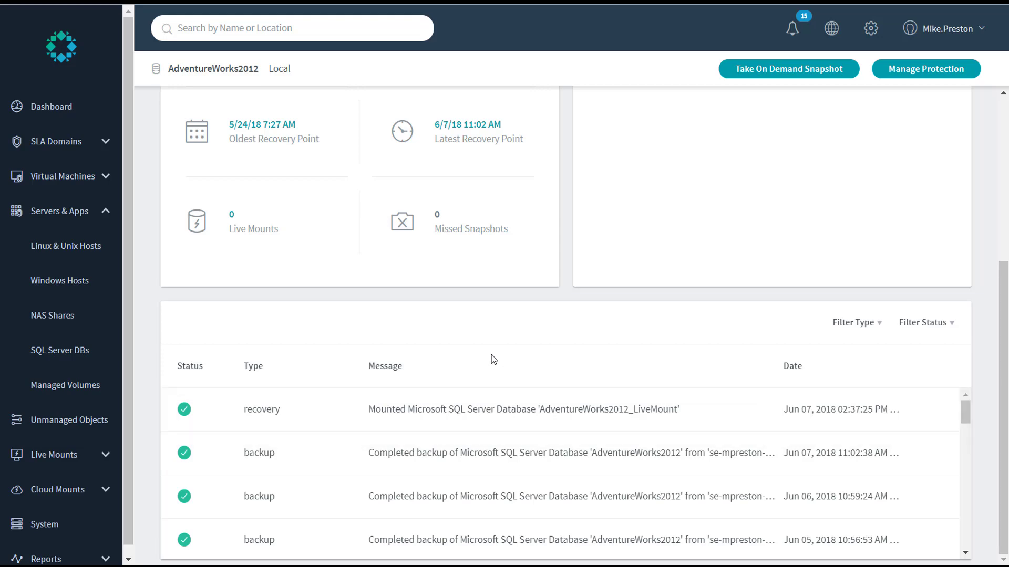
pyautogui.click(455, 411)
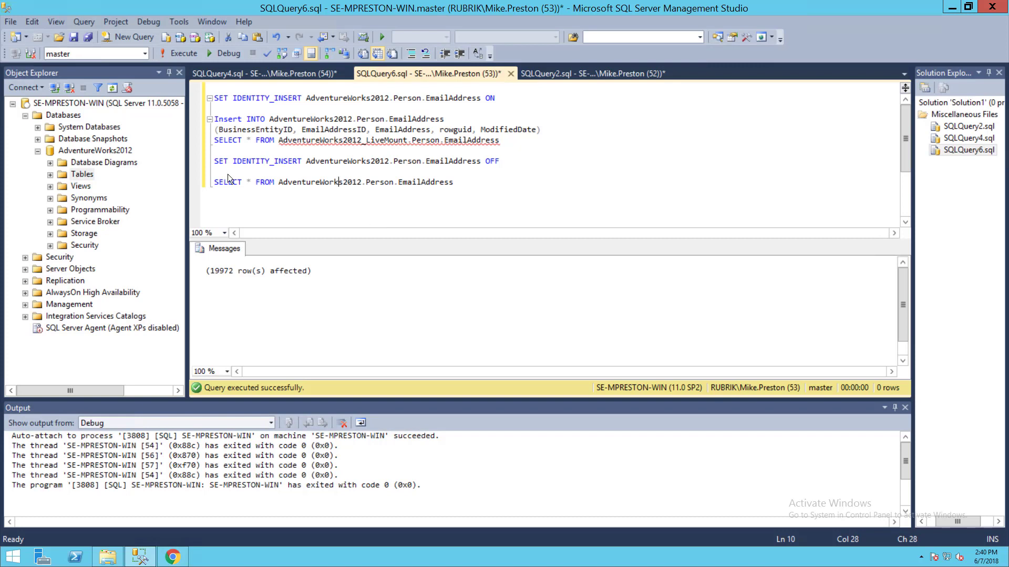
# Refresh the Databases folder in Object Explorer.
pyautogui.rightClick(65, 119)
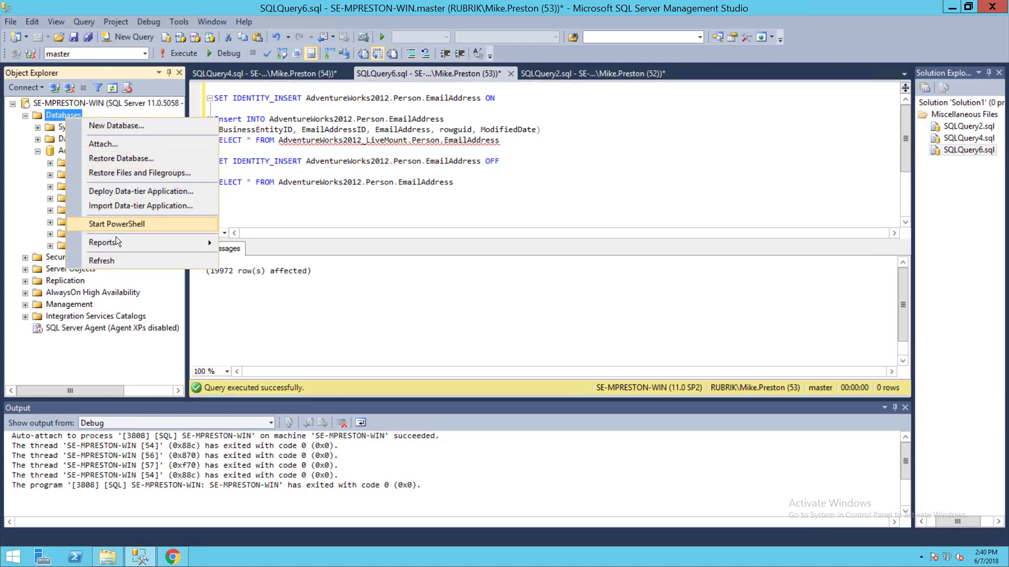
pyautogui.click(115, 262)
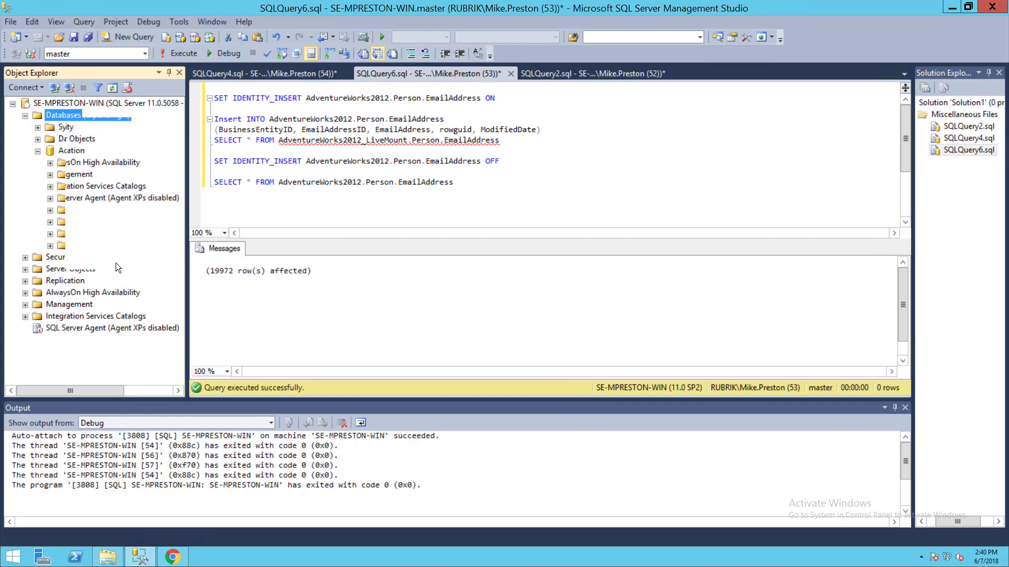
pyautogui.click(149, 165)
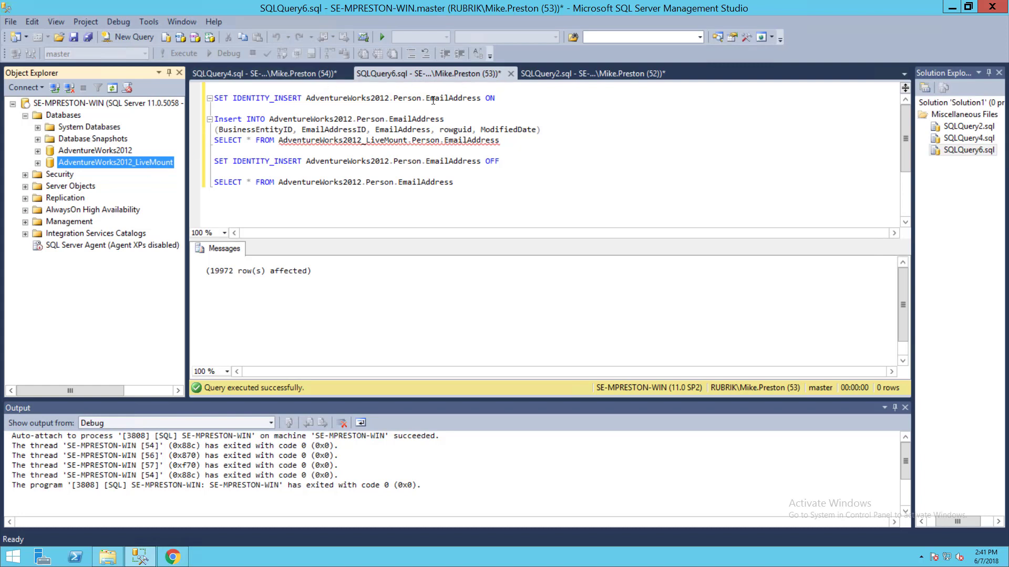
# Run the SET IDENTITY_INSERT ON statement, then the INSERT copying Person.EmailAddress rows from AdventureWorks2012_LiveMount.
pyautogui.moveTo(496, 101); pyautogui.dragTo(213, 98)
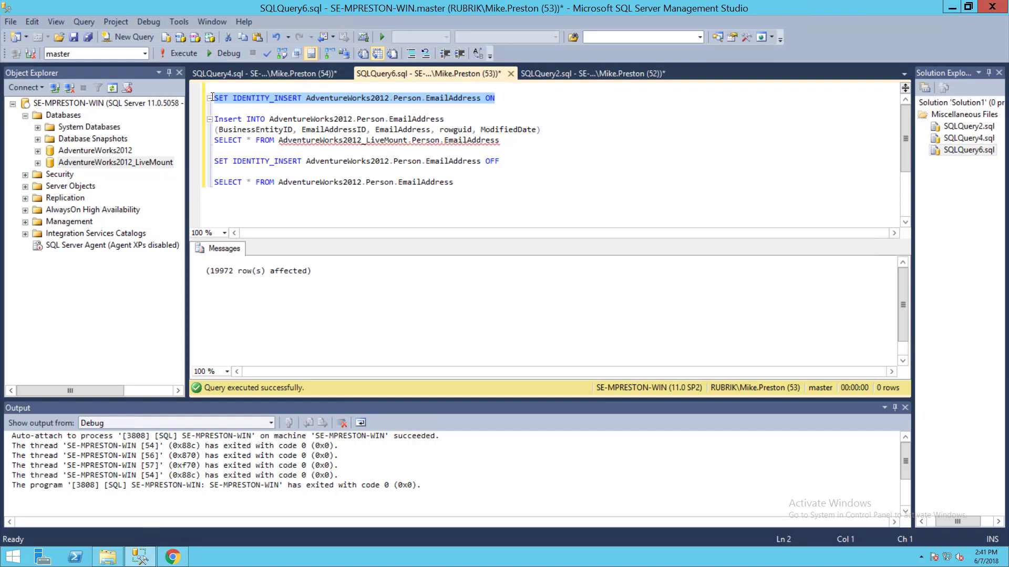
pyautogui.click(187, 53)
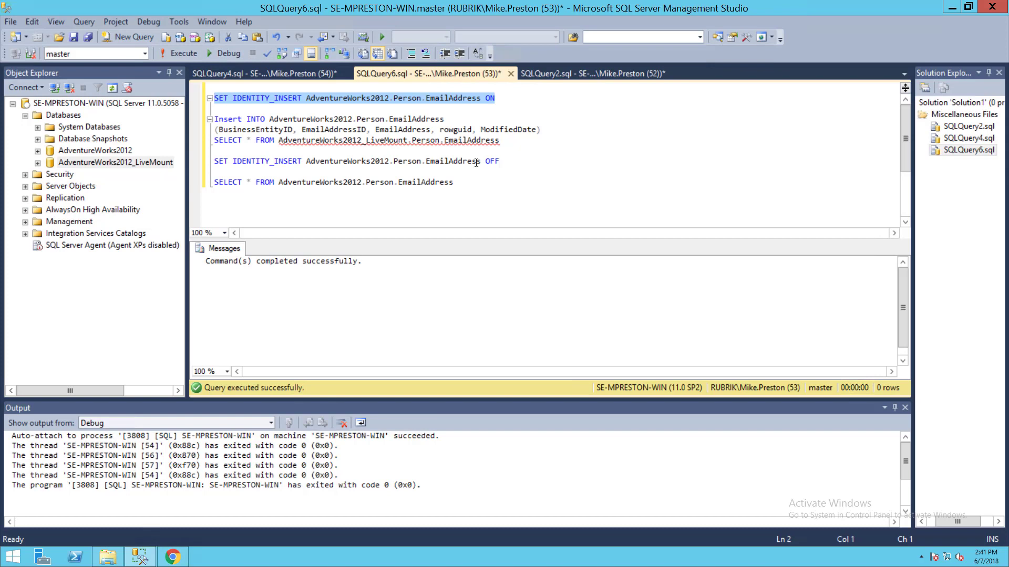
pyautogui.moveTo(499, 140); pyautogui.dragTo(200, 120)
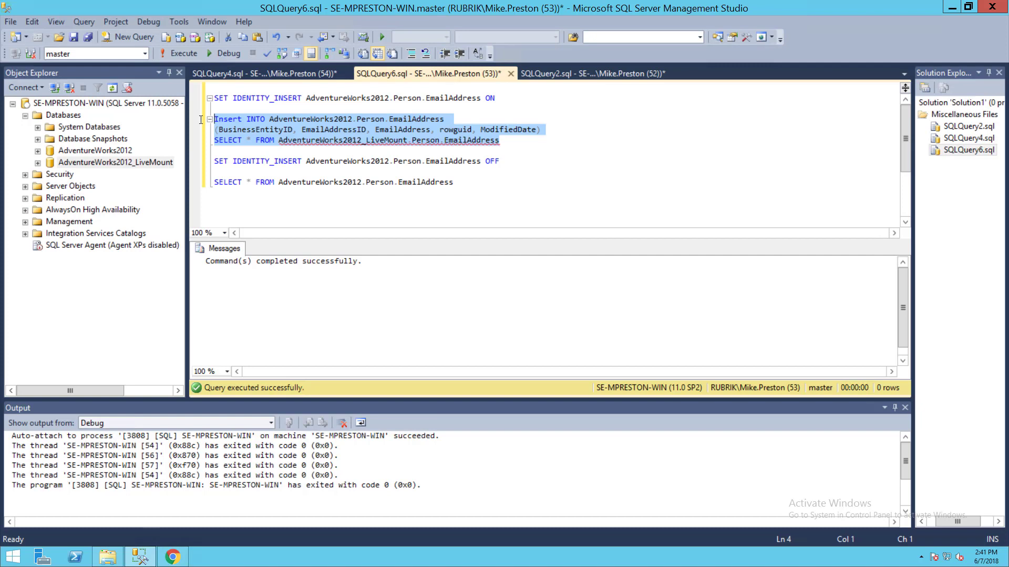
pyautogui.click(175, 54)
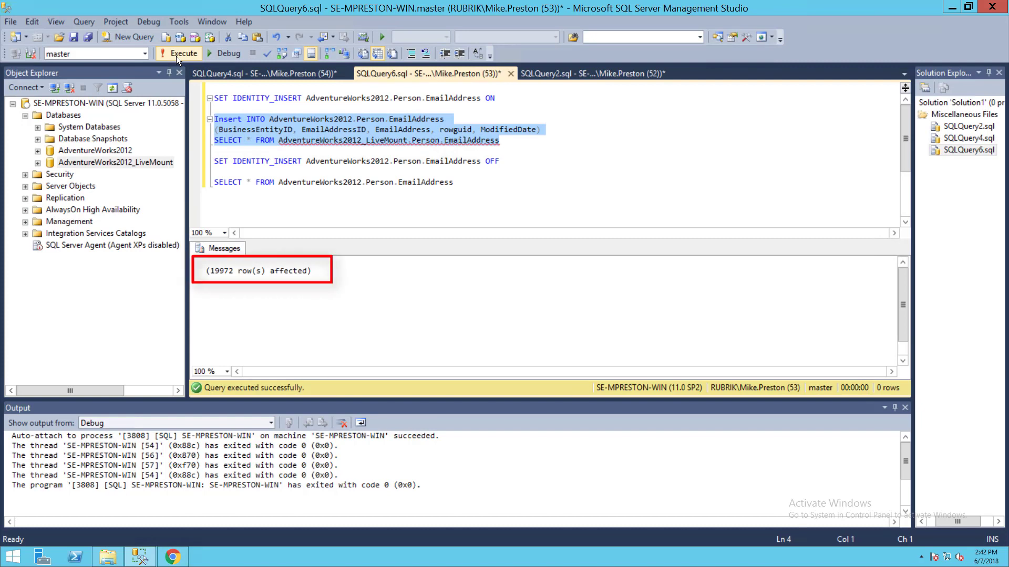
# Run the SET IDENTITY_INSERT OFF statement and the SELECT query on AdventureWorks2012.Person.EmailAddress.
pyautogui.click(509, 161)
pyautogui.moveTo(508, 160); pyautogui.dragTo(211, 160)
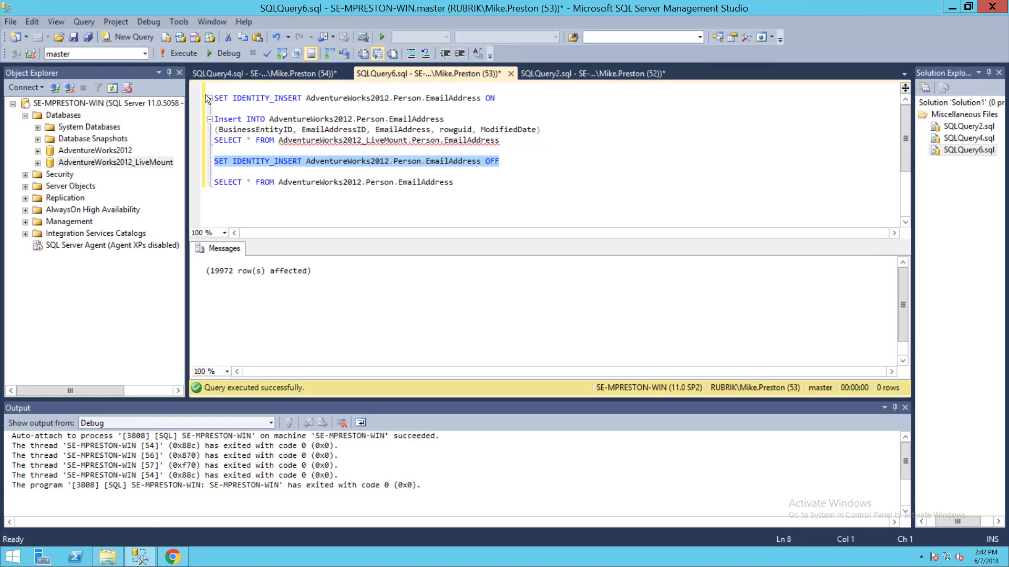
pyautogui.click(183, 52)
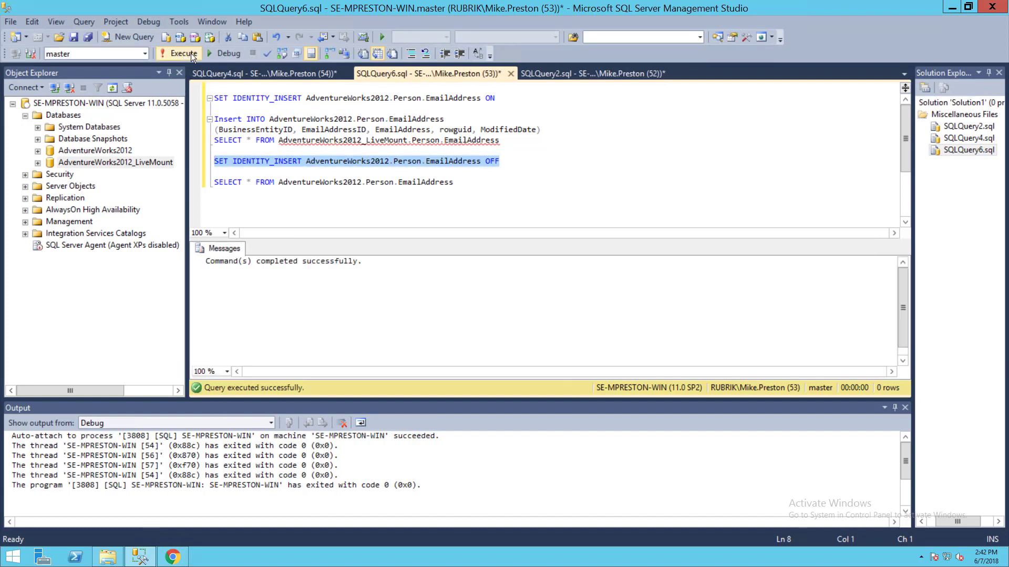
pyautogui.moveTo(480, 182); pyautogui.dragTo(210, 183)
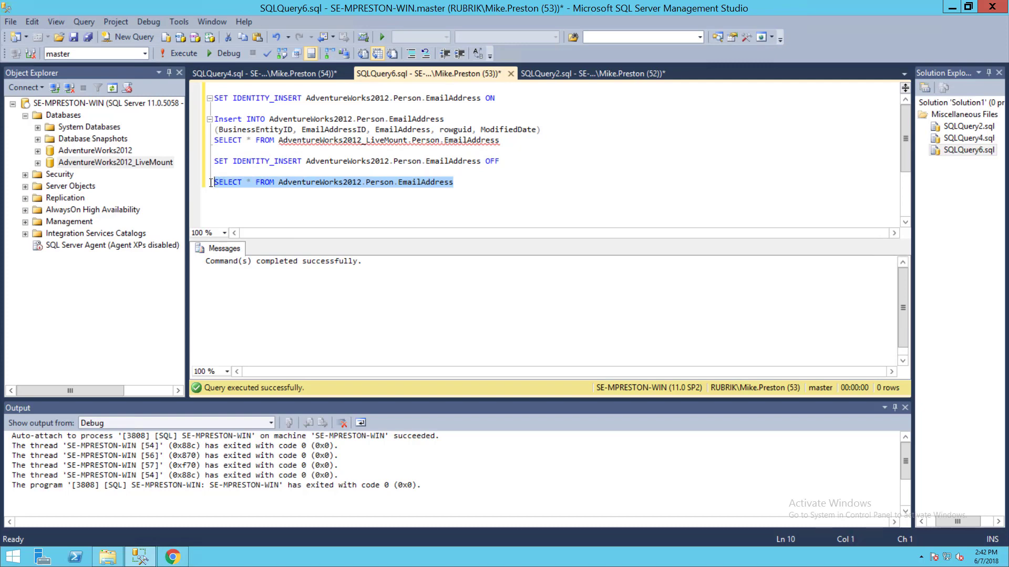
pyautogui.click(187, 52)
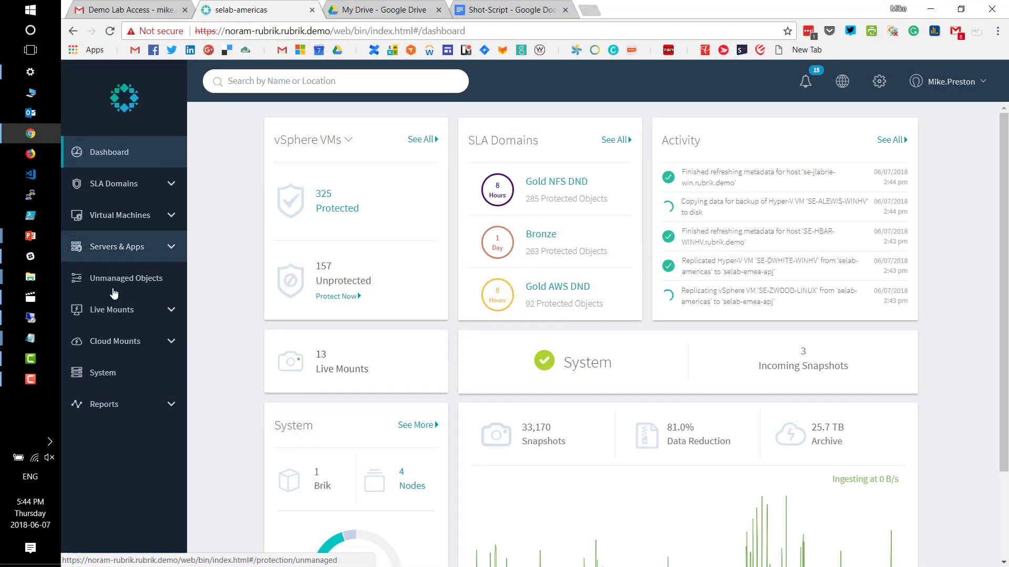
# Unmount the AdventureWorks2012_LiveMount database from the SQL Server DB live mounts.
pyautogui.click(114, 310)
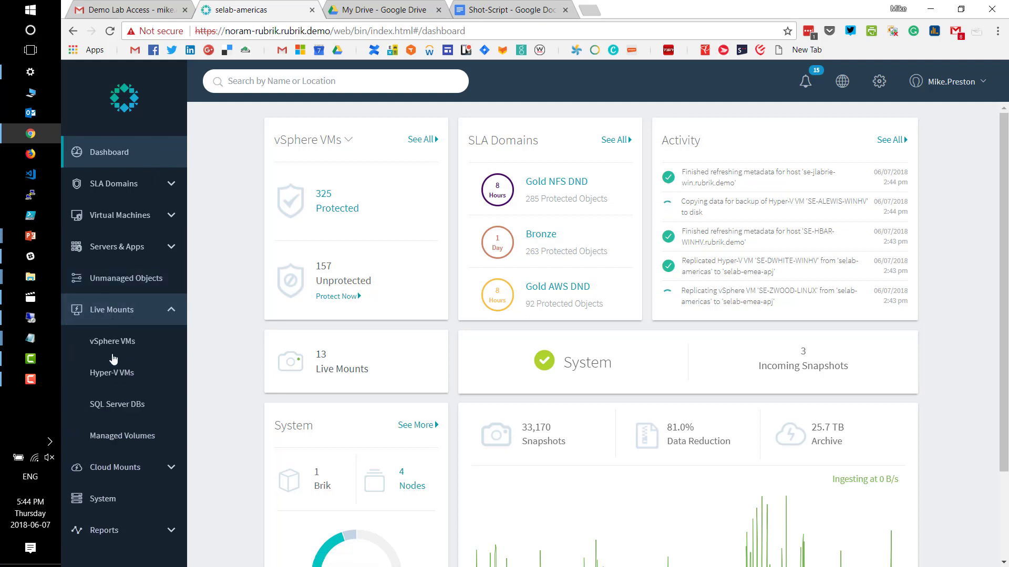
pyautogui.click(118, 405)
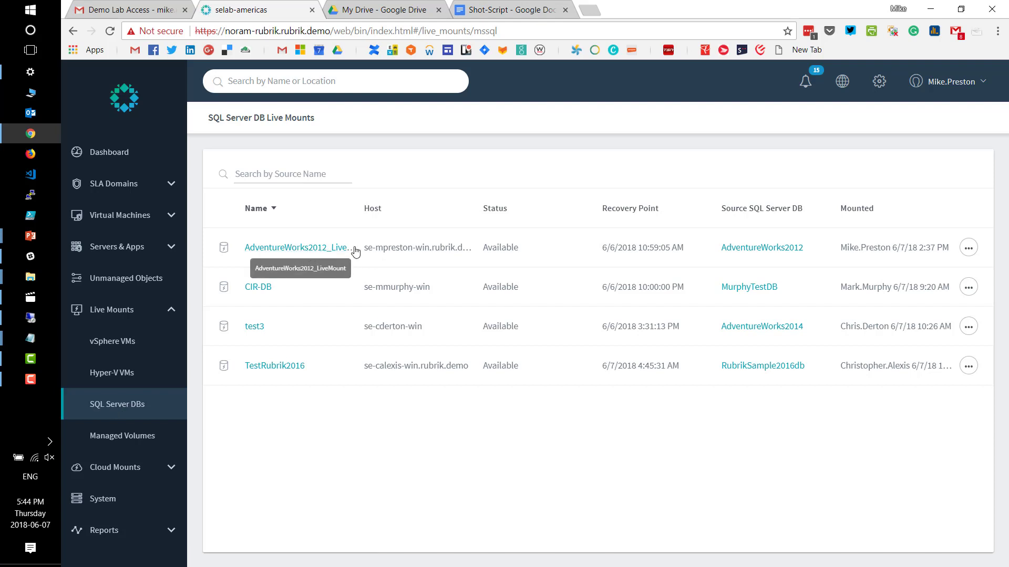
pyautogui.click(969, 250)
pyautogui.click(946, 255)
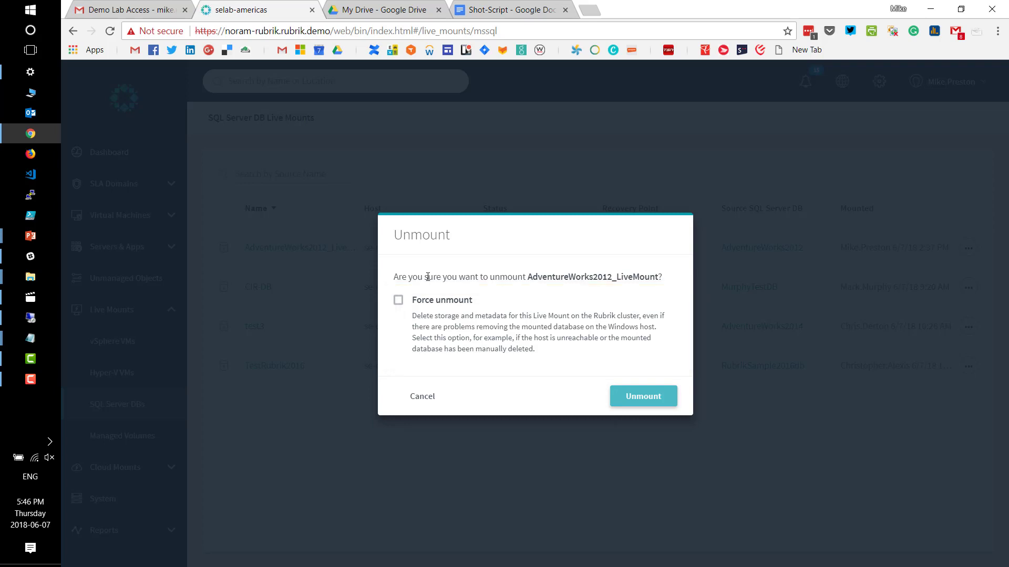
pyautogui.click(643, 397)
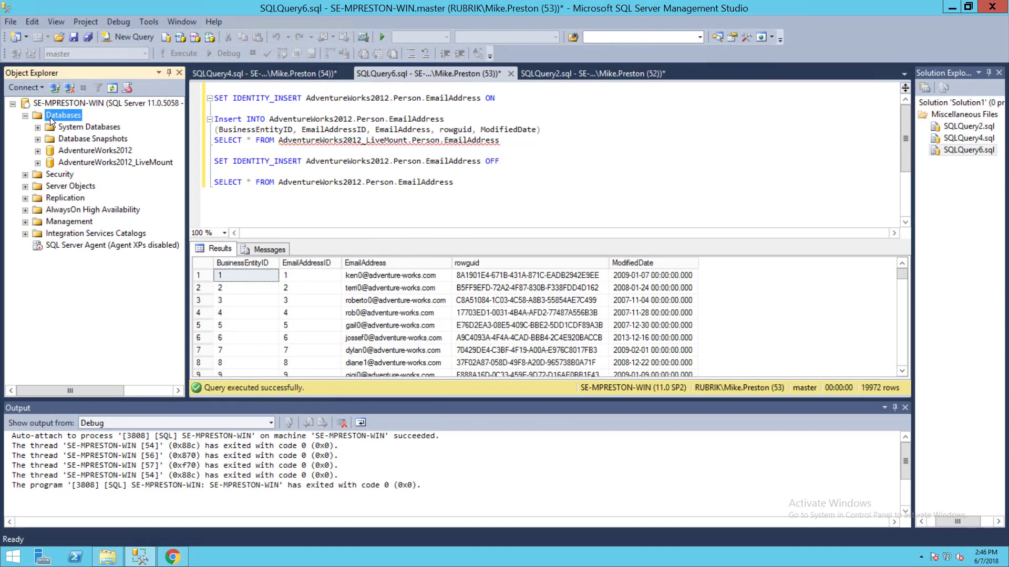
# Refresh the Databases folder in Object Explorer again.
pyautogui.rightClick(49, 117)
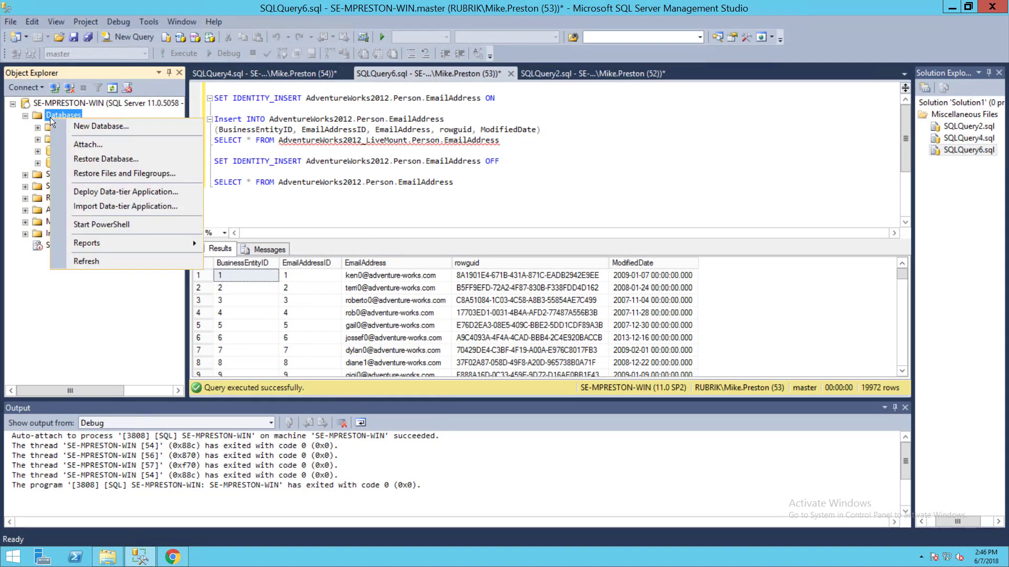
pyautogui.click(93, 261)
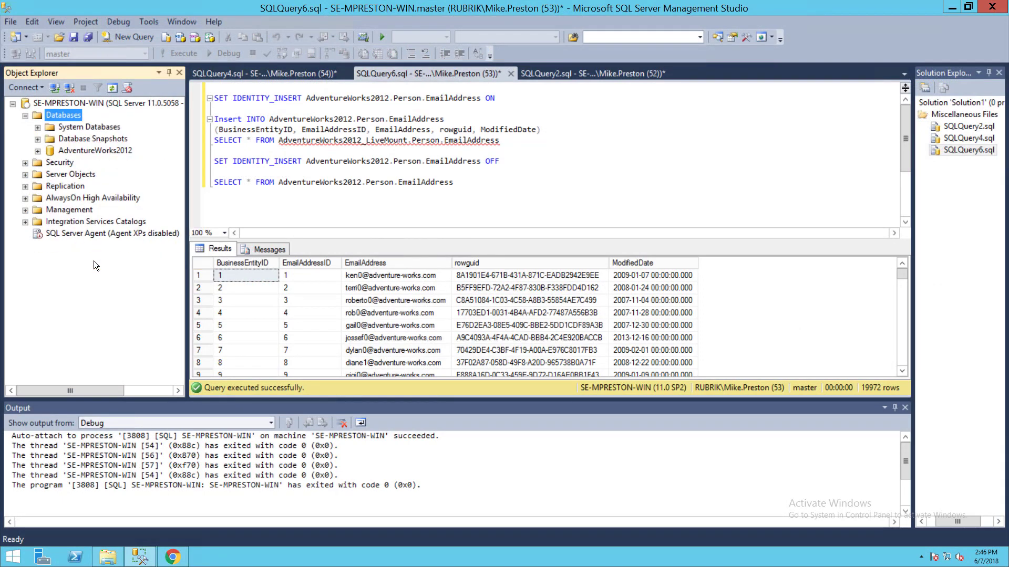